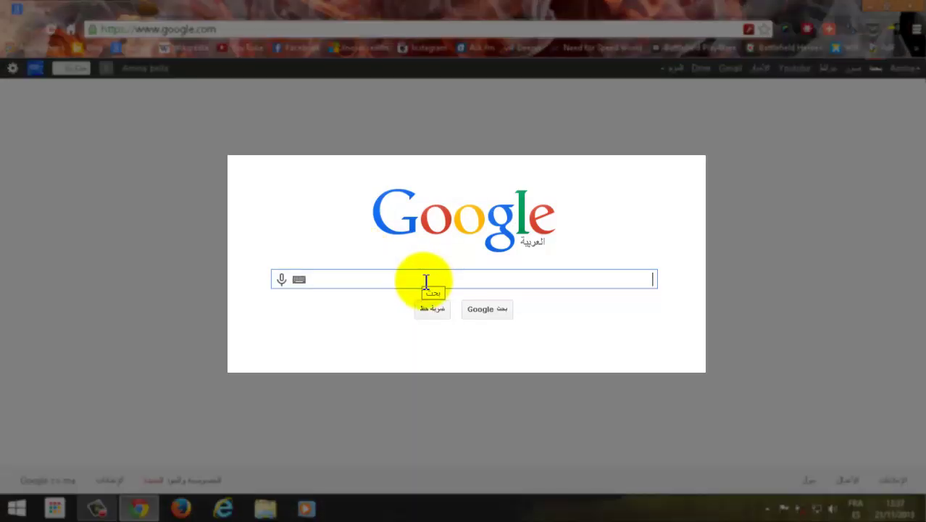
Step: Search Google for paypal
click(425, 282)
text(paypal)
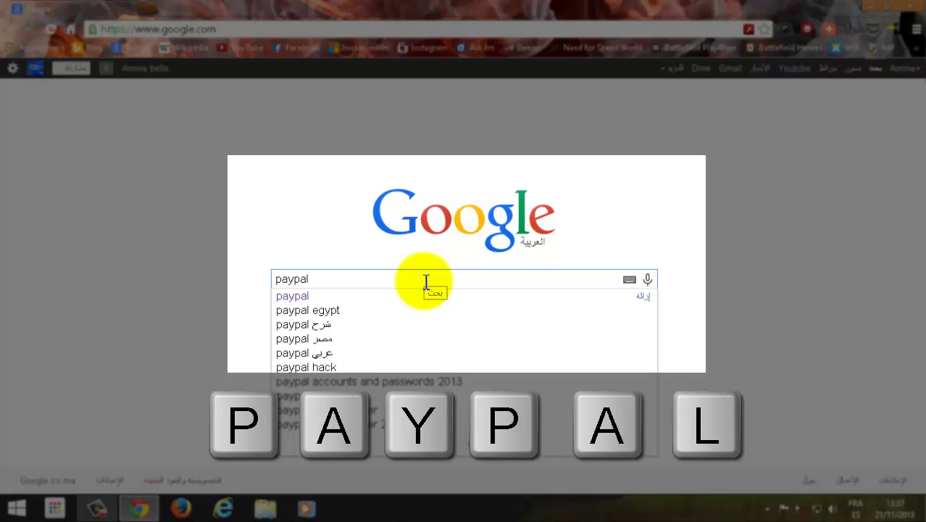
click(425, 281)
drag(311, 279, 262, 290)
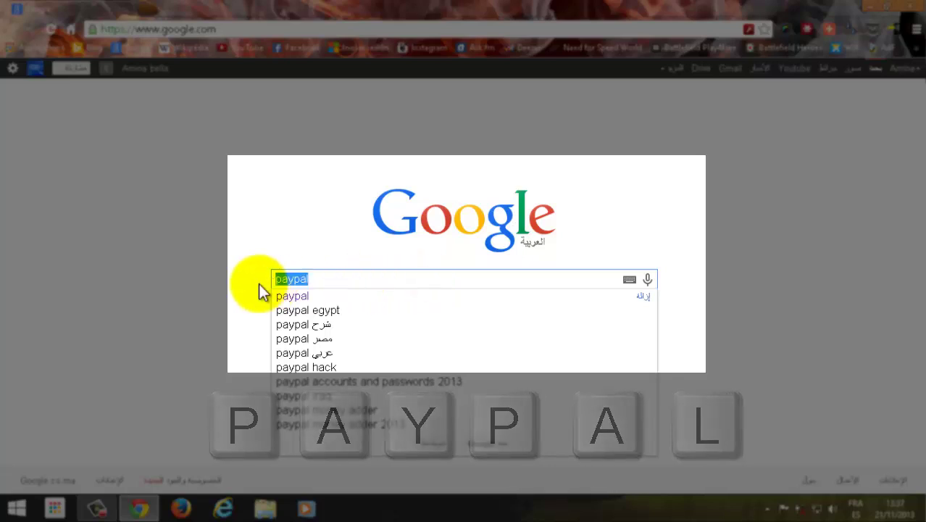
click(338, 280)
key(Return)
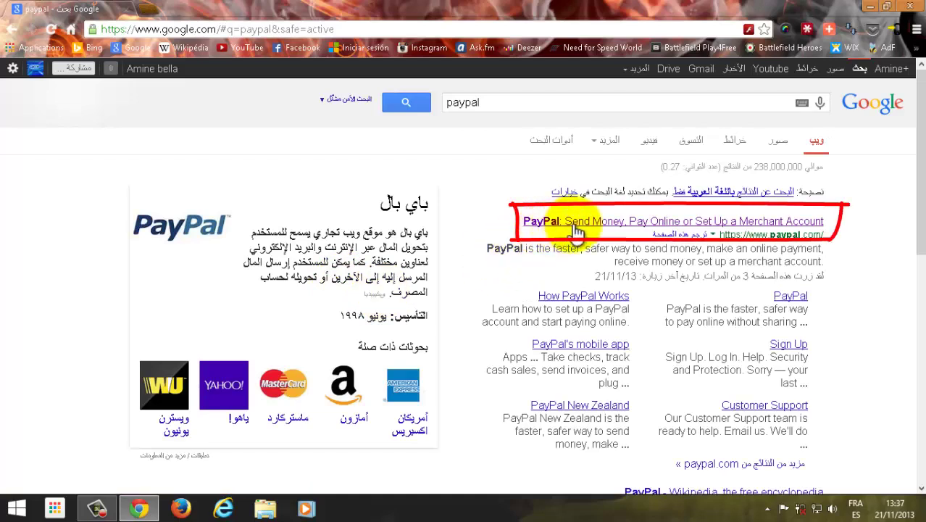
Step: Open the official PayPal site from the results and start signing up with 'Sign up now'
click(596, 222)
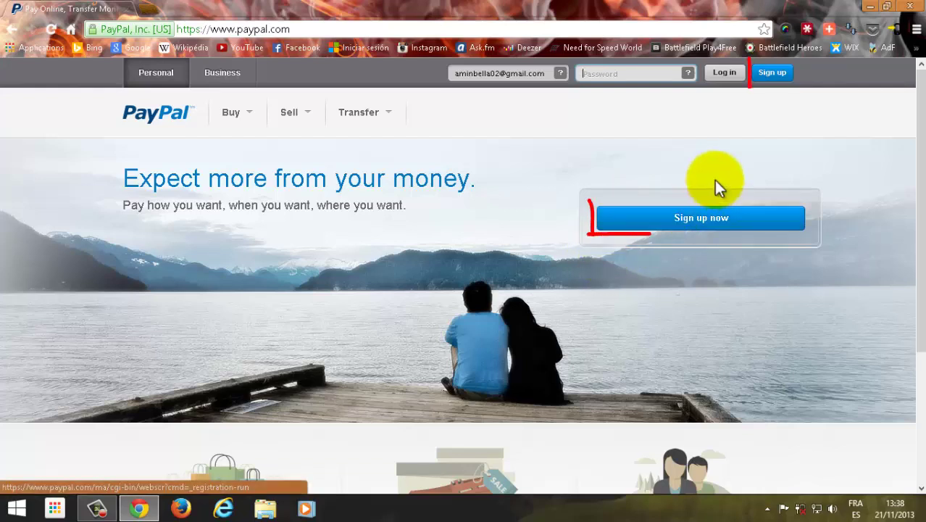
click(700, 228)
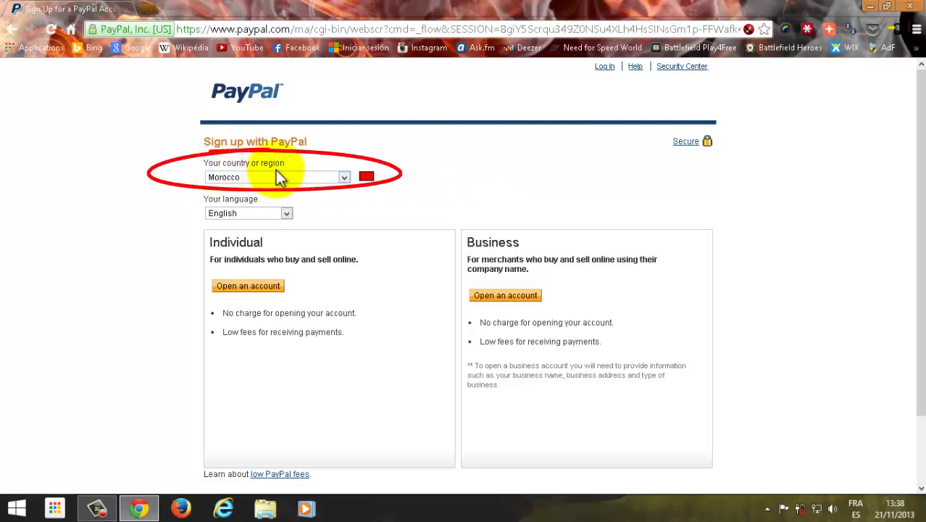
Step: Keep Morocco as the country and English as the language, then choose an Individual account
click(322, 179)
click(326, 178)
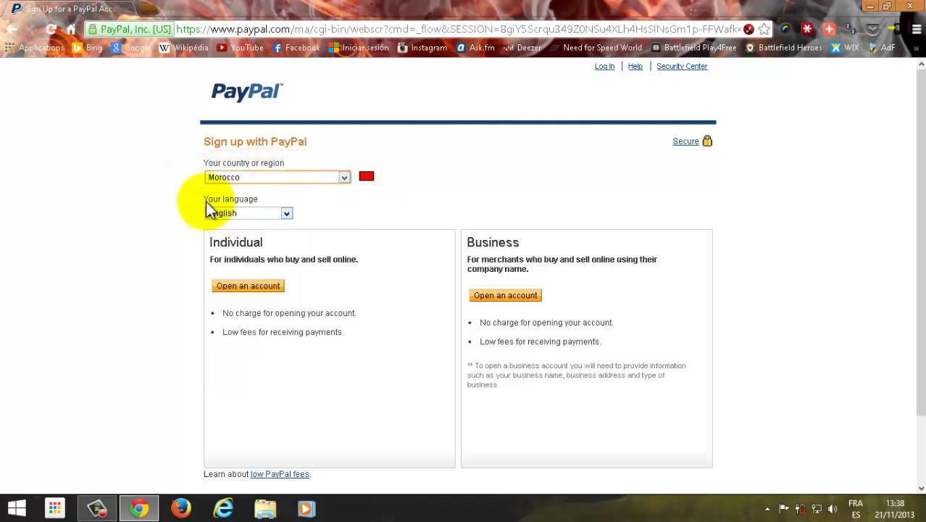
click(251, 213)
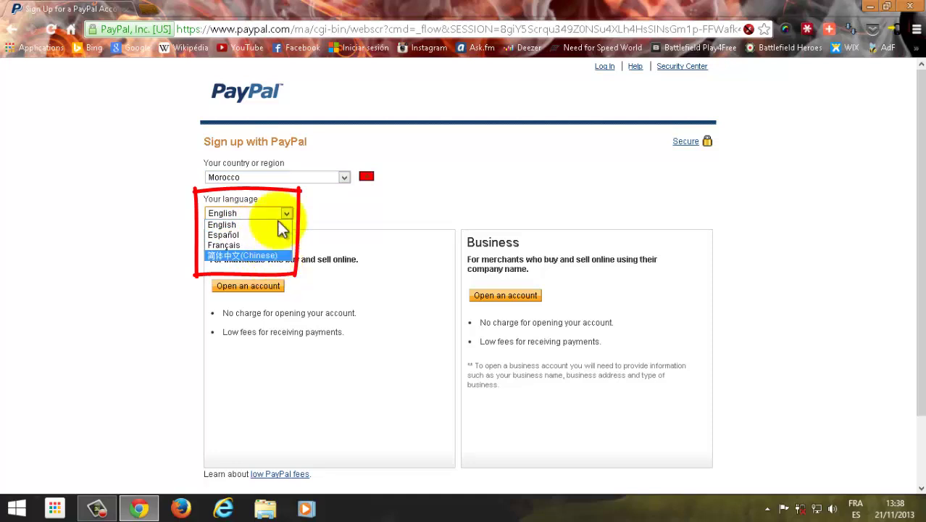
click(256, 211)
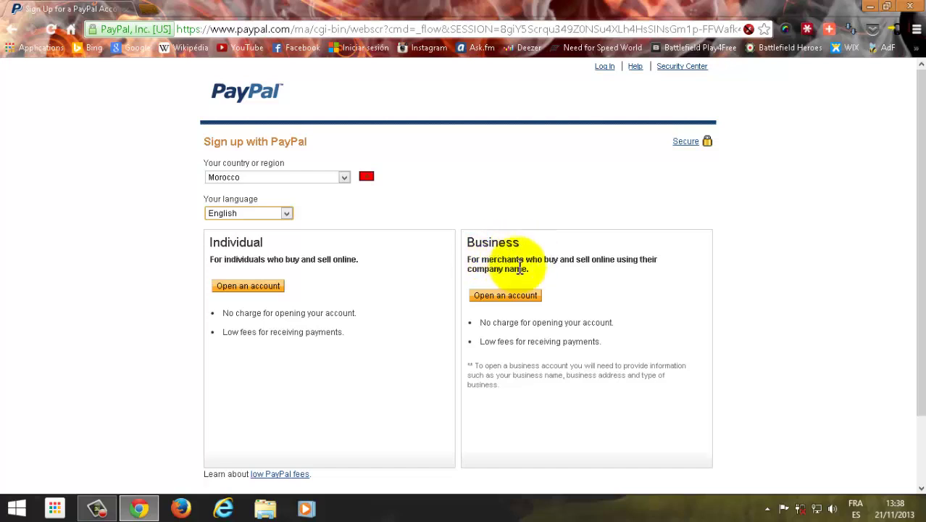
click(514, 299)
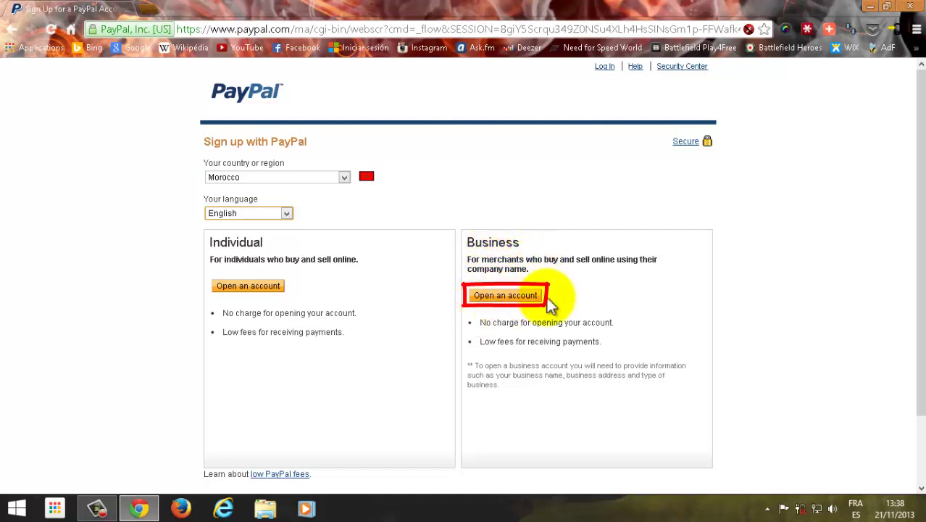
click(242, 287)
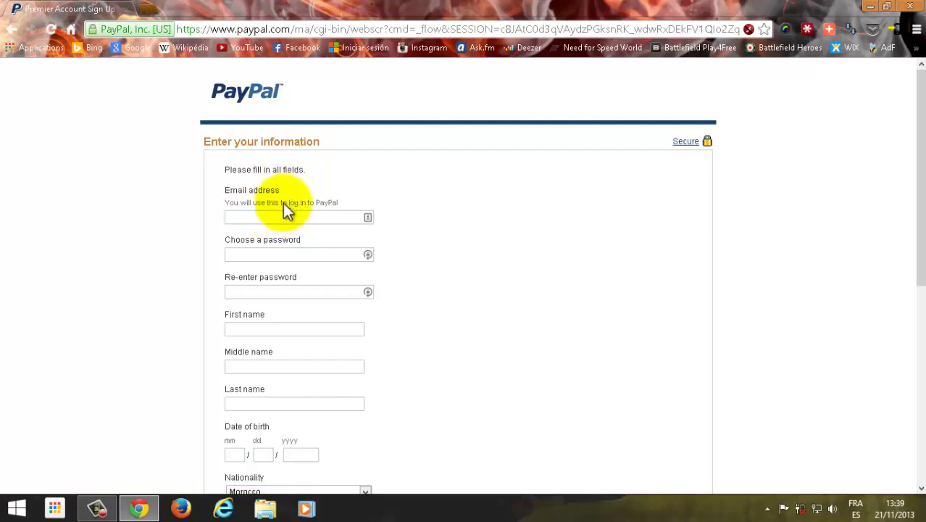
Step: Enter the account e-mail address and a Strong password, then begin re-entering the password
click(261, 218)
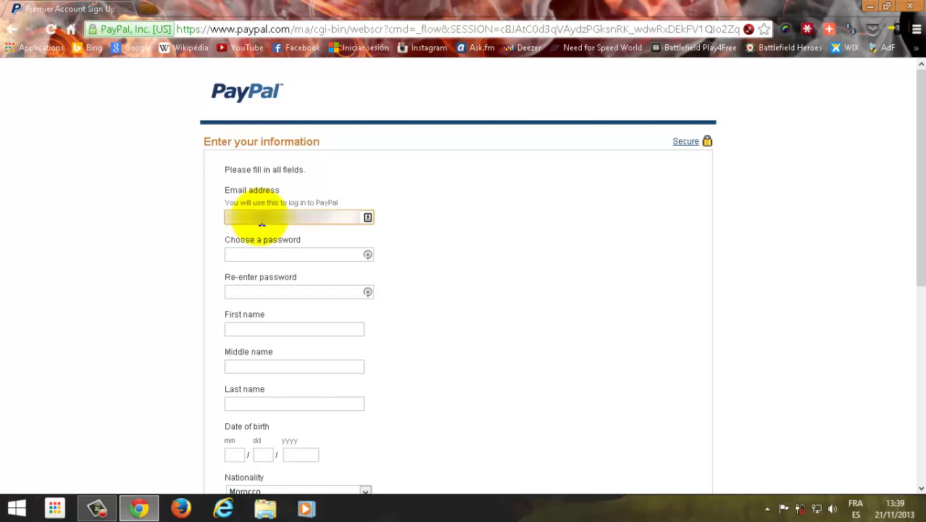
click(277, 259)
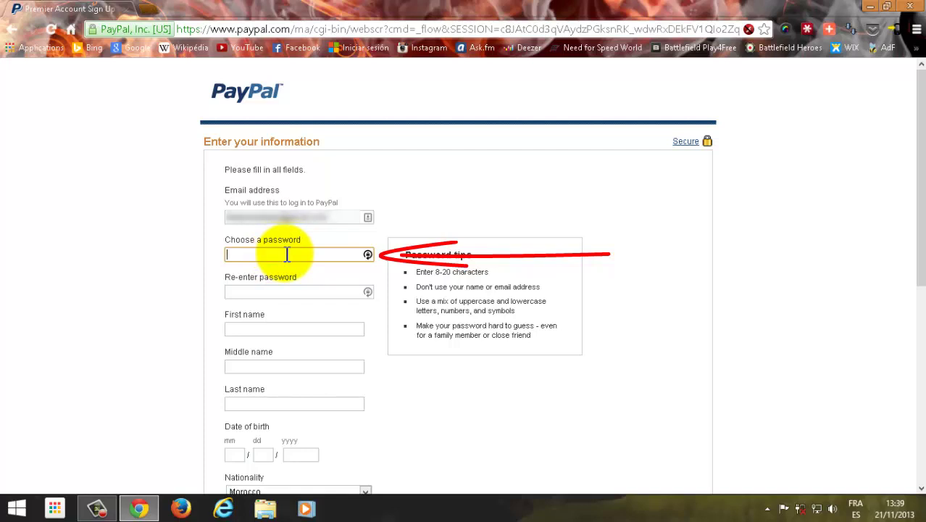
text(a)
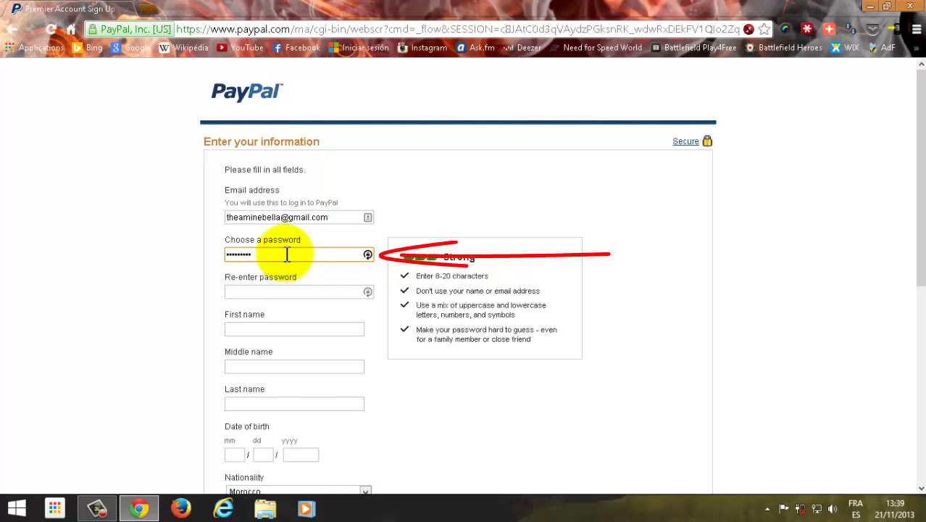
click(280, 292)
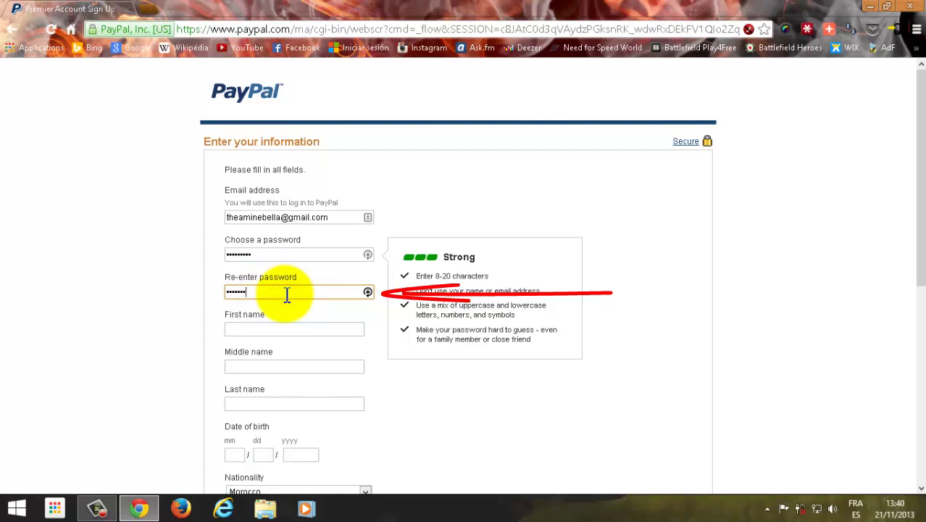
Step: Finish confirming the password and enter the account holder's first and last name, leaving middle name blank
text(••)
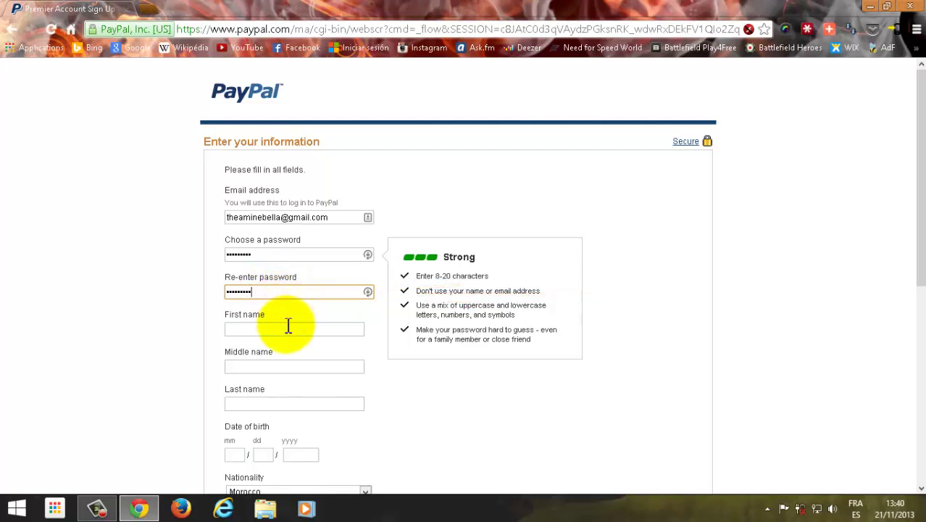
click(289, 327)
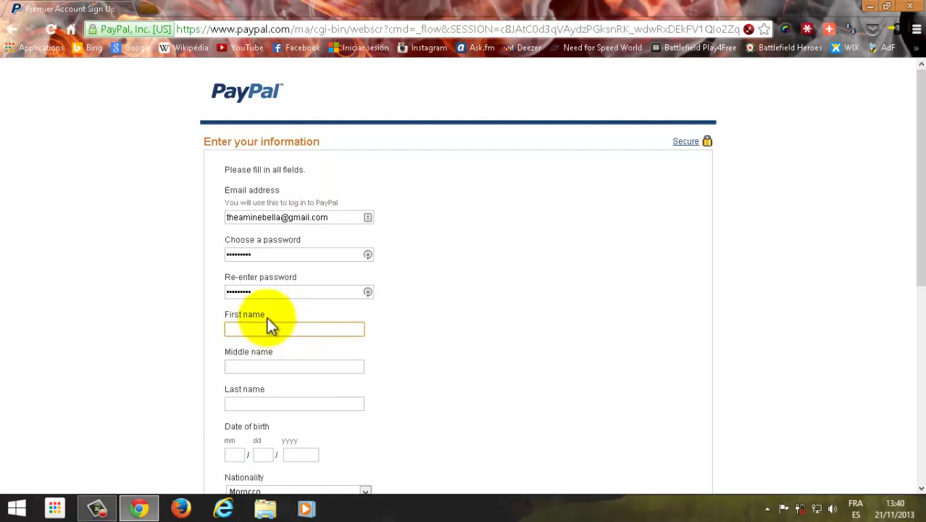
scroll(269, 332, down, 1)
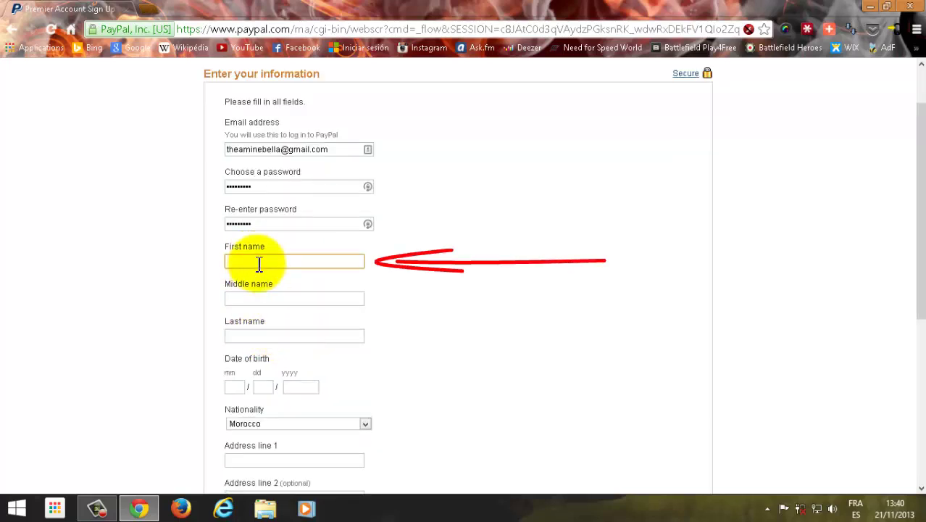
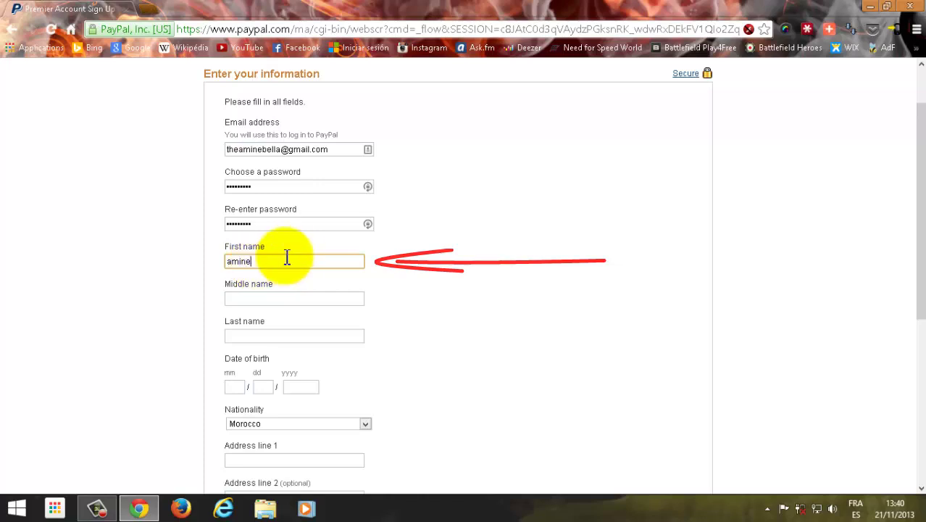
click(259, 303)
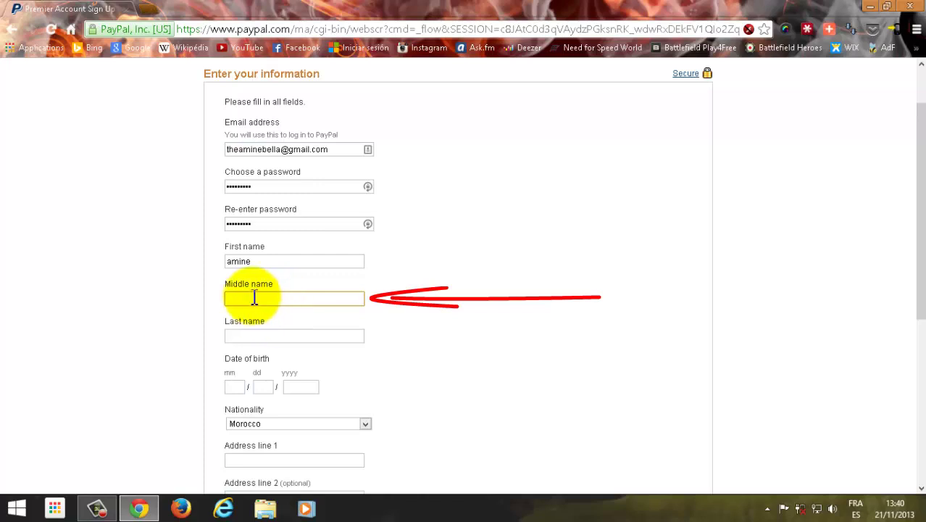
click(258, 337)
scroll(276, 321, down, 1)
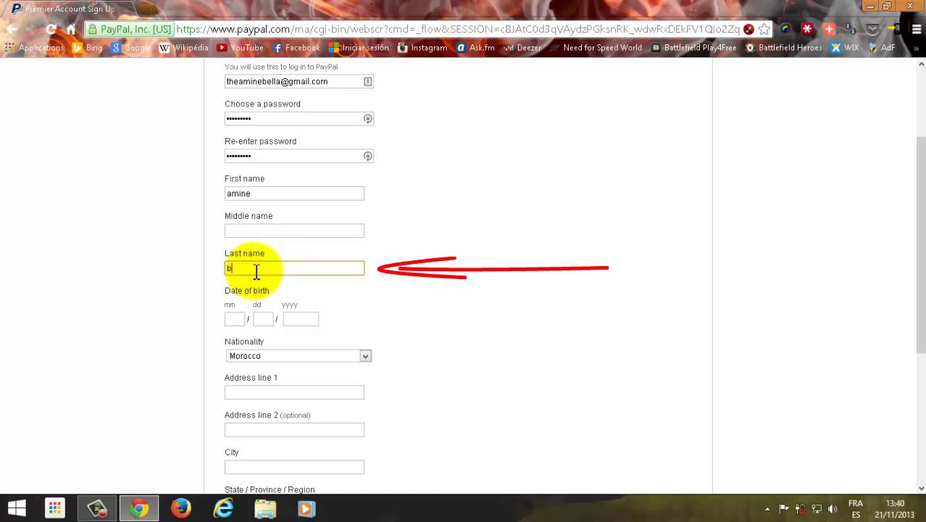
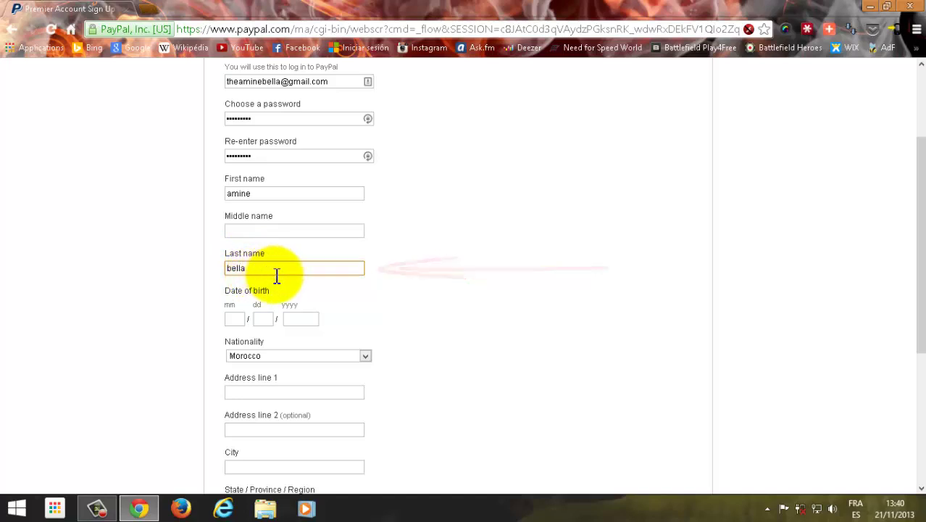
scroll(275, 279, down, 2)
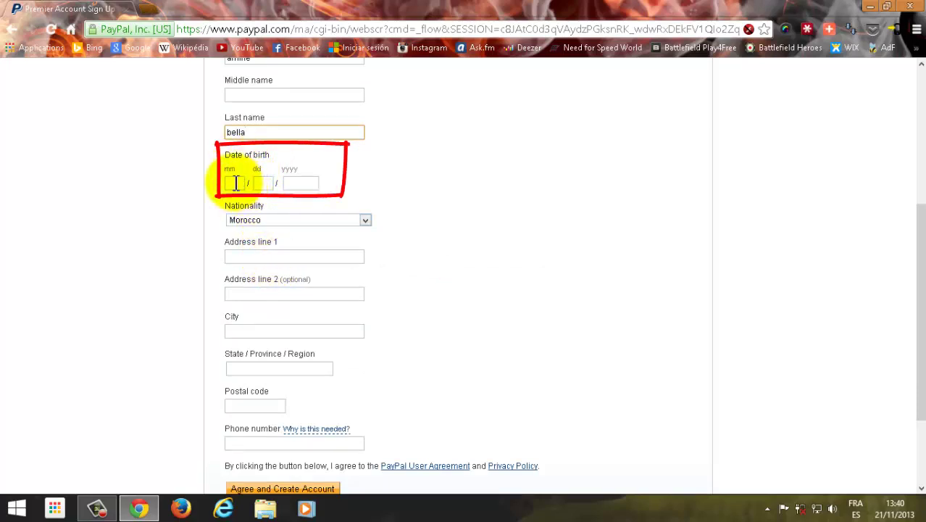
click(236, 183)
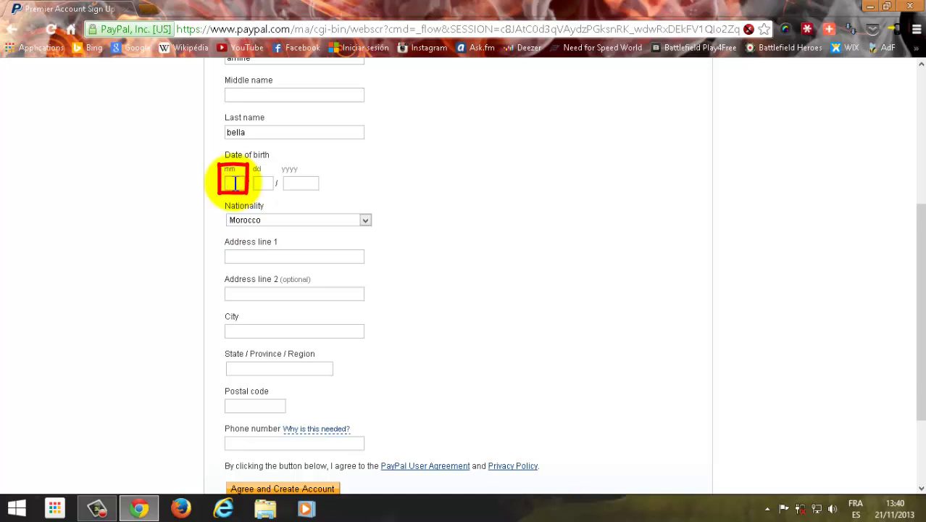
text(13)
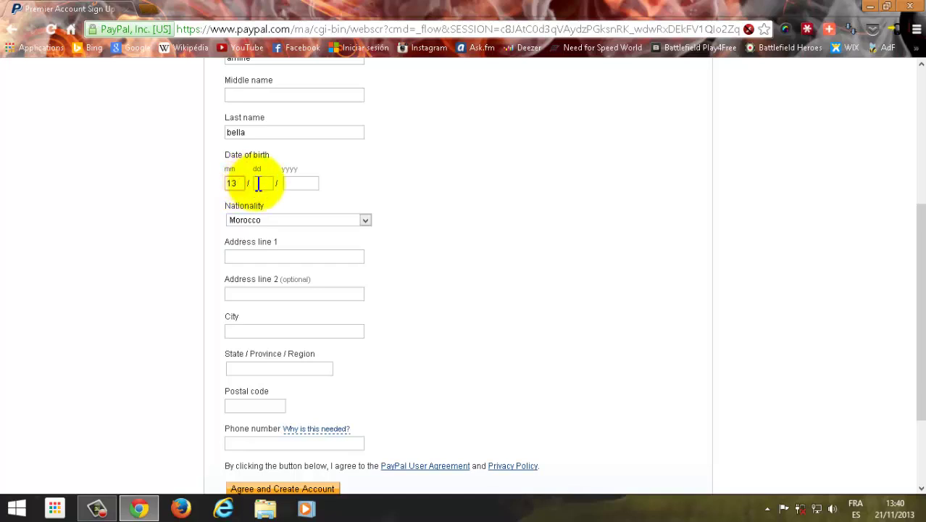
click(271, 184)
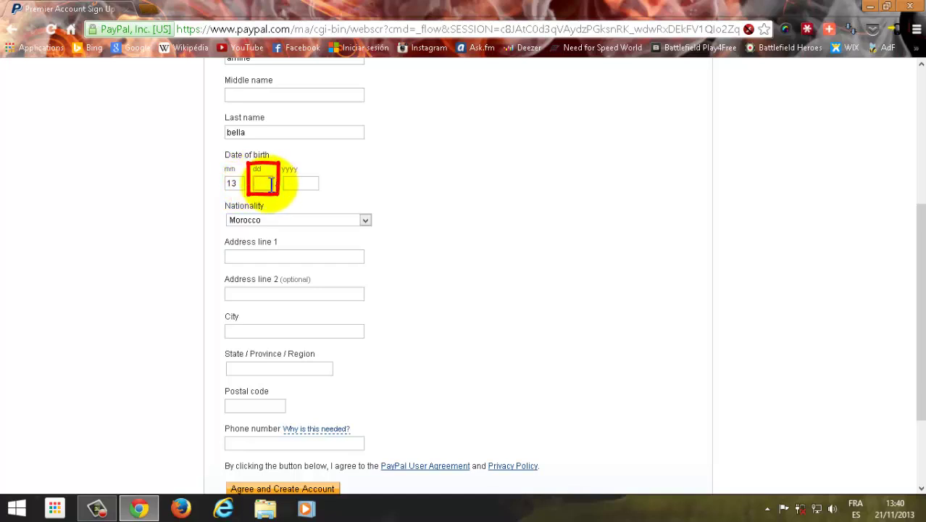
click(293, 184)
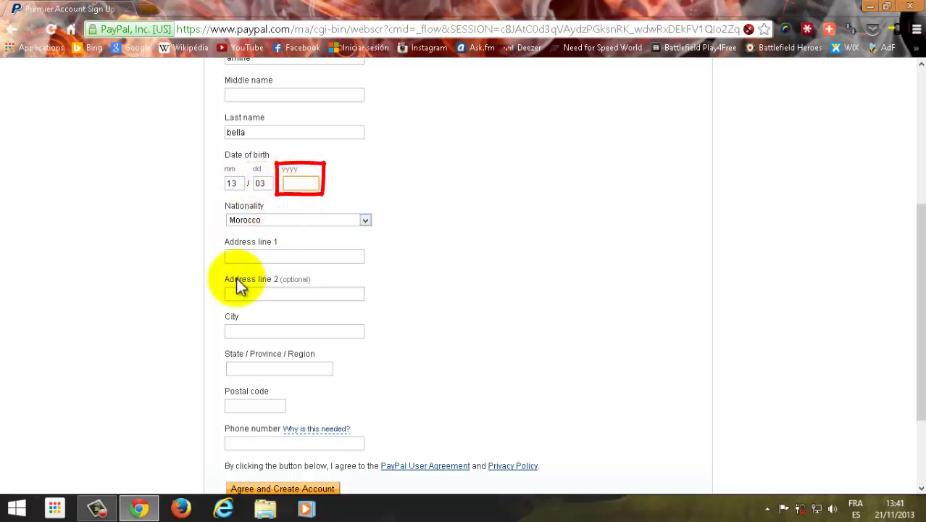
text(1995)
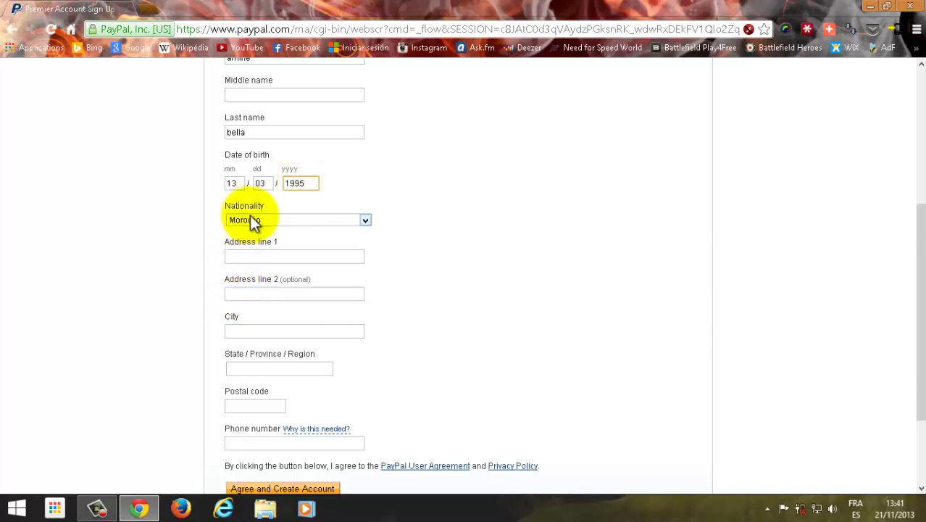
scroll(258, 212, down, 1)
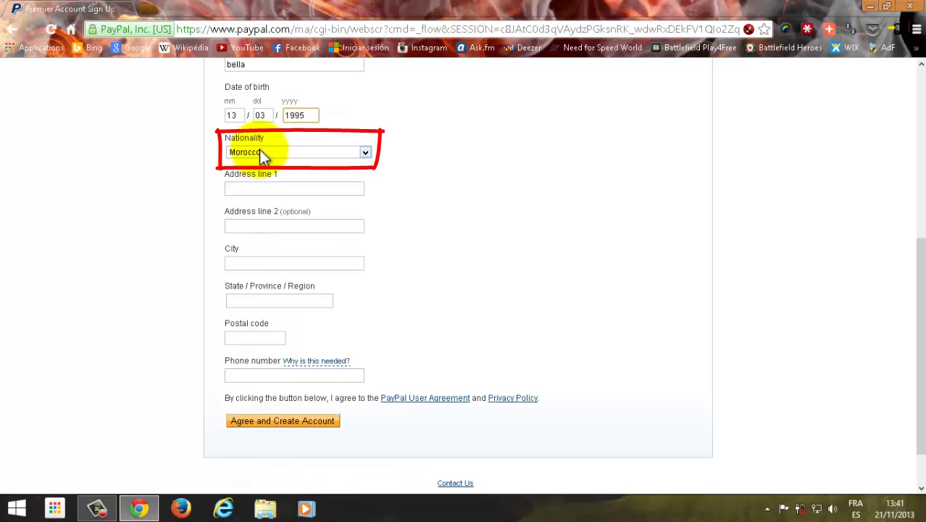
Step: Keep Morocco as nationality and fill in the address lines, city and state
click(325, 159)
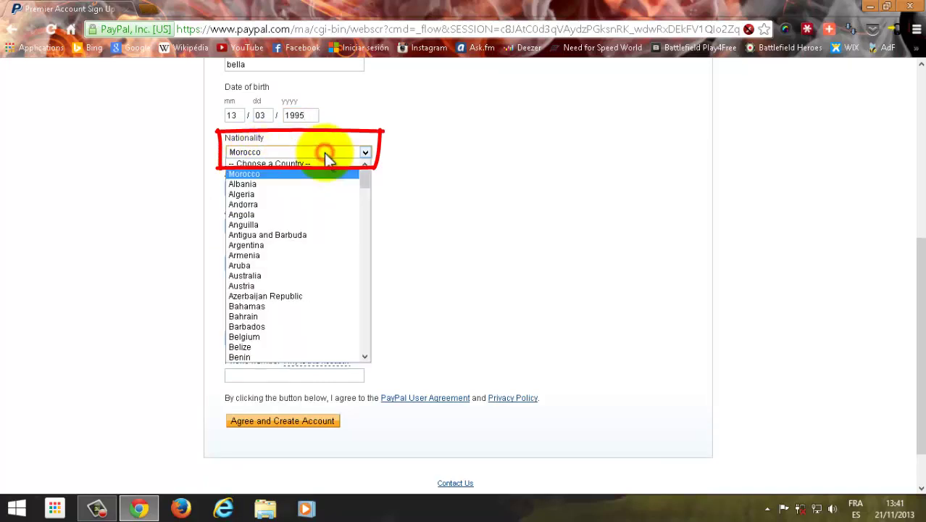
click(324, 152)
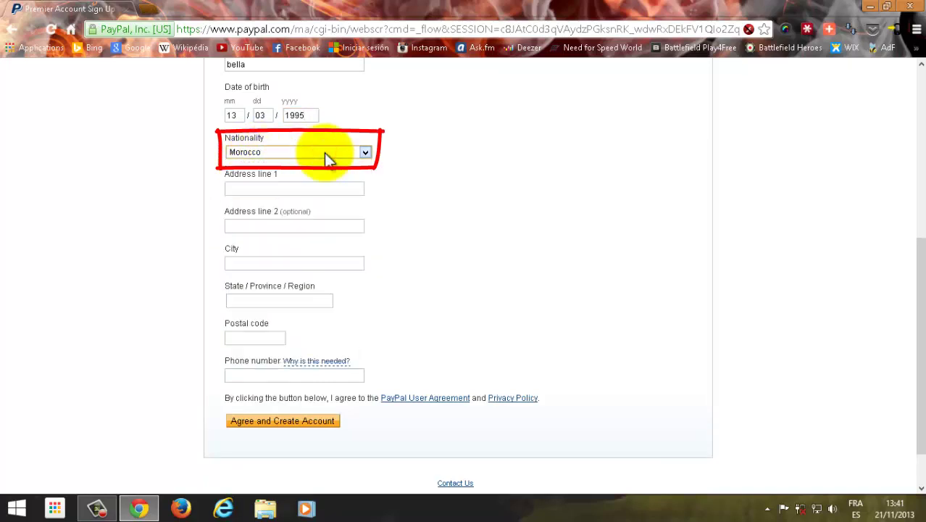
click(245, 189)
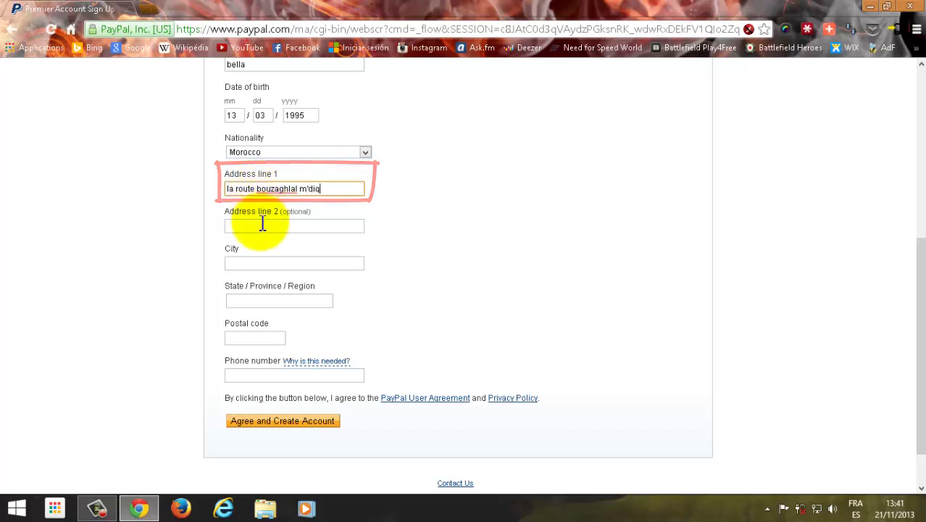
click(266, 227)
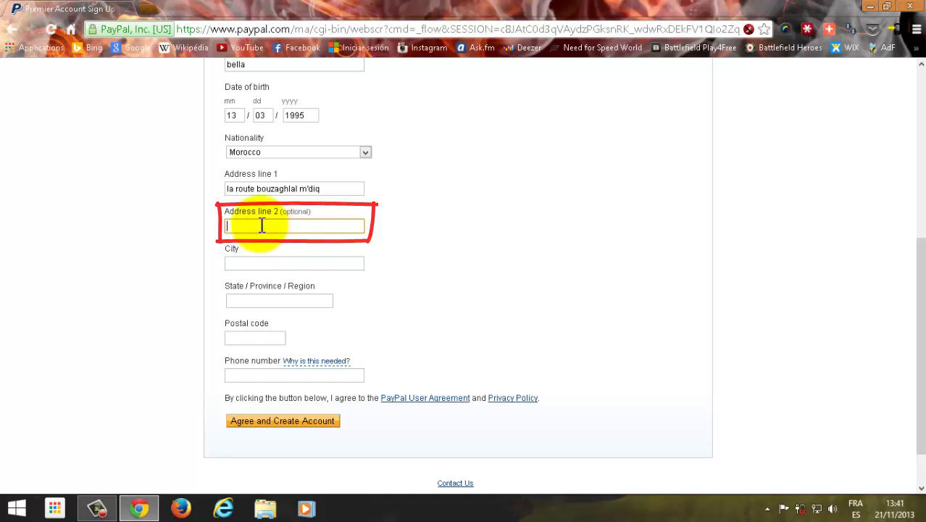
click(259, 263)
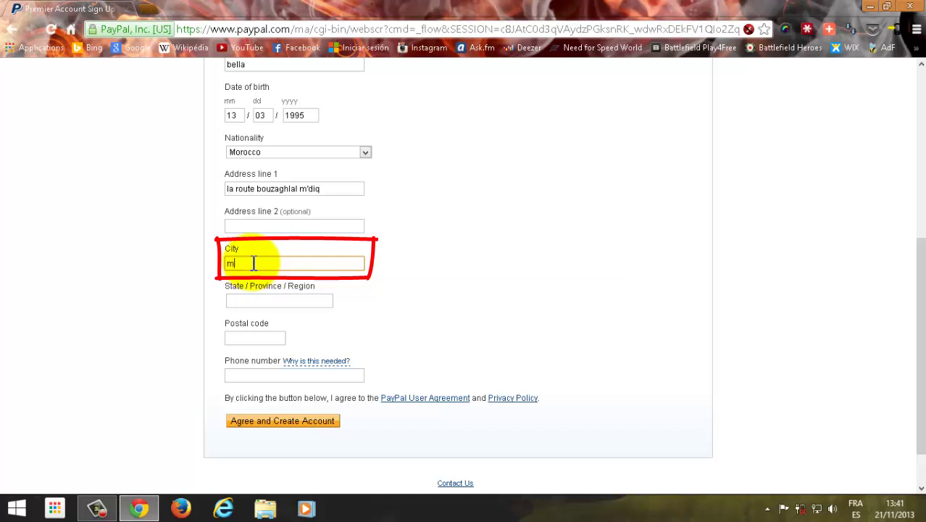
click(263, 301)
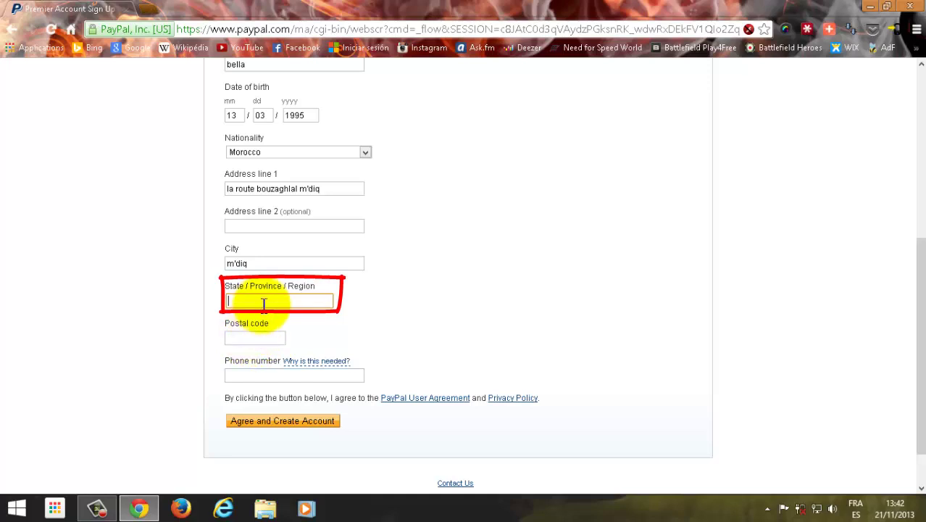
Step: Enter postal code 93200 and the phone number, then submit with Agree and Create Account
click(238, 338)
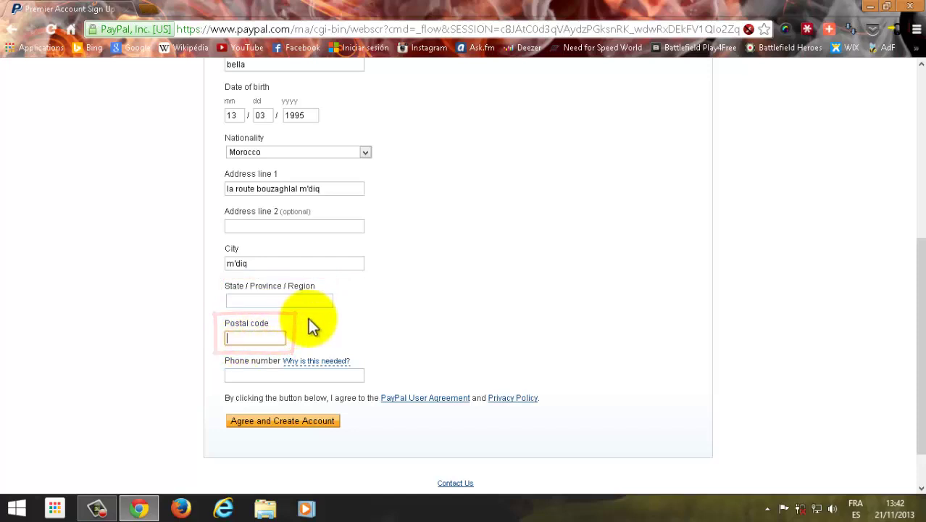
scroll(300, 337, down, 1)
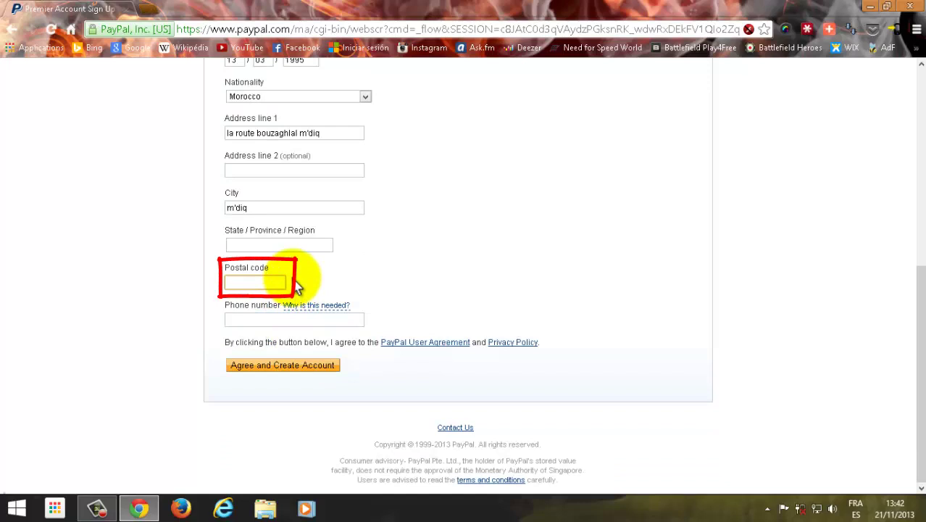
text(93200)
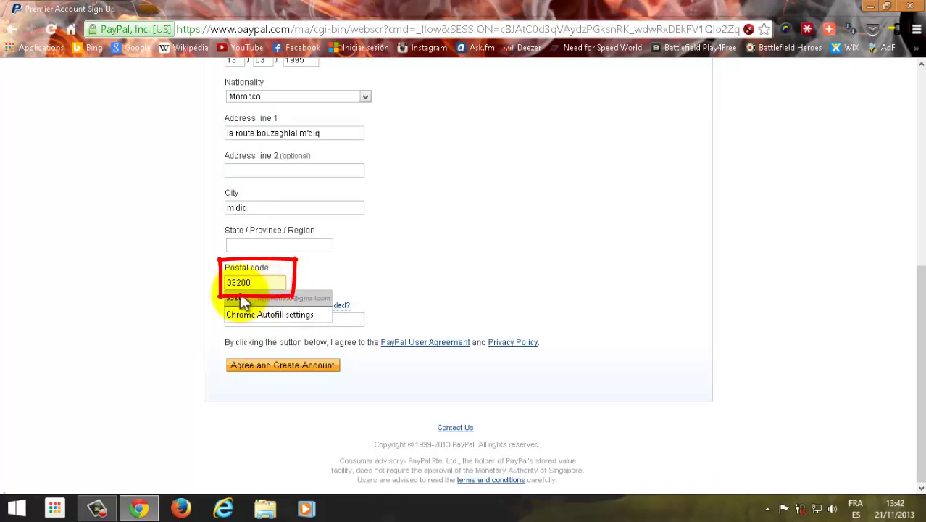
click(251, 320)
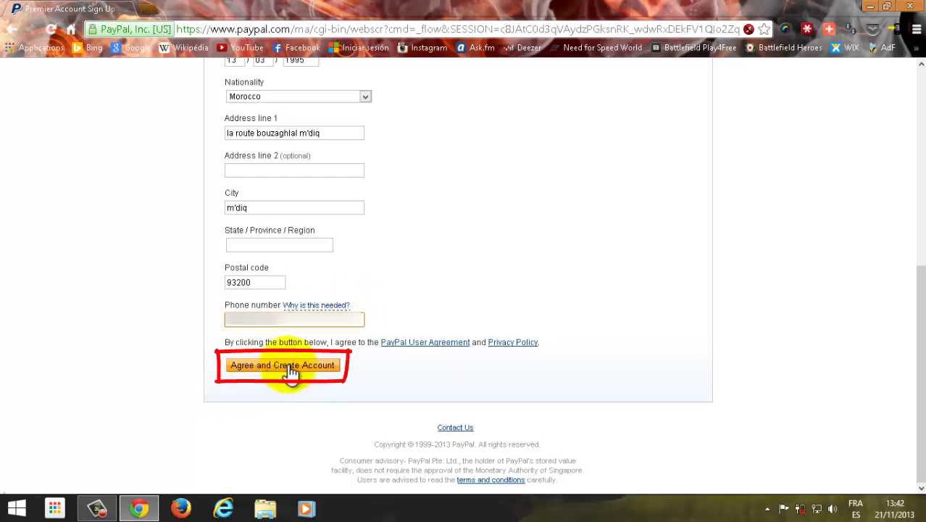
click(294, 366)
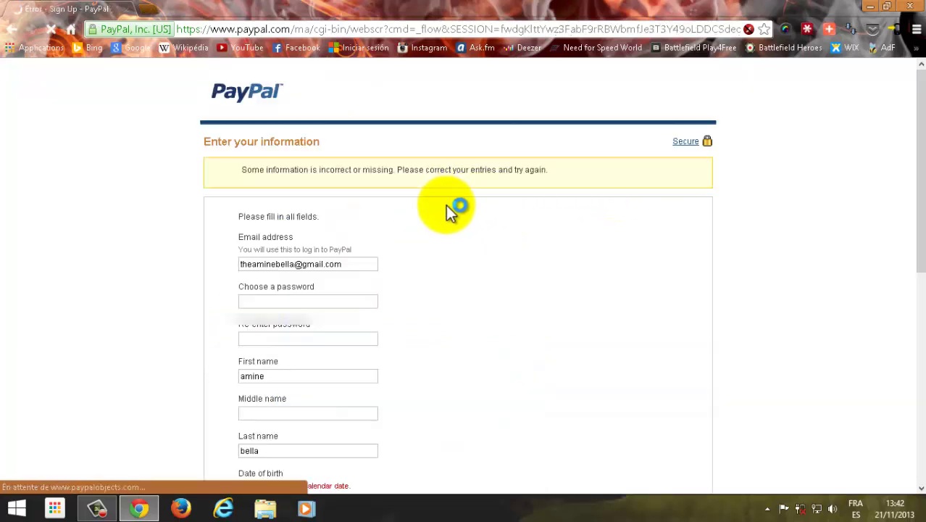
scroll(405, 242, down, 2)
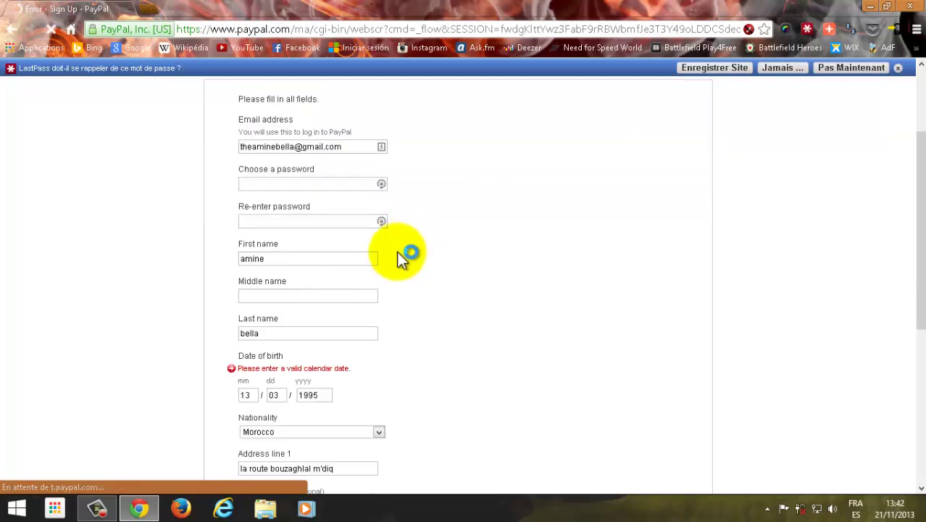
scroll(384, 260, down, 1)
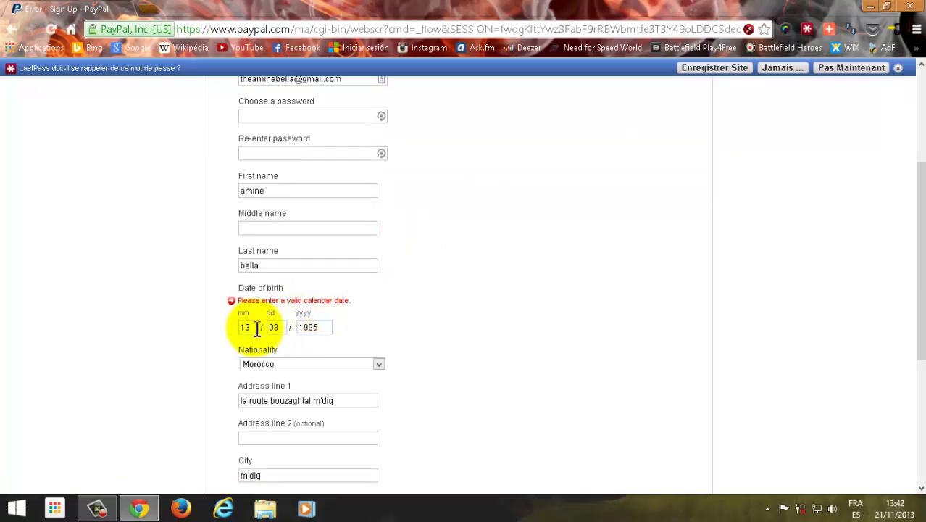
scroll(290, 316, down, 2)
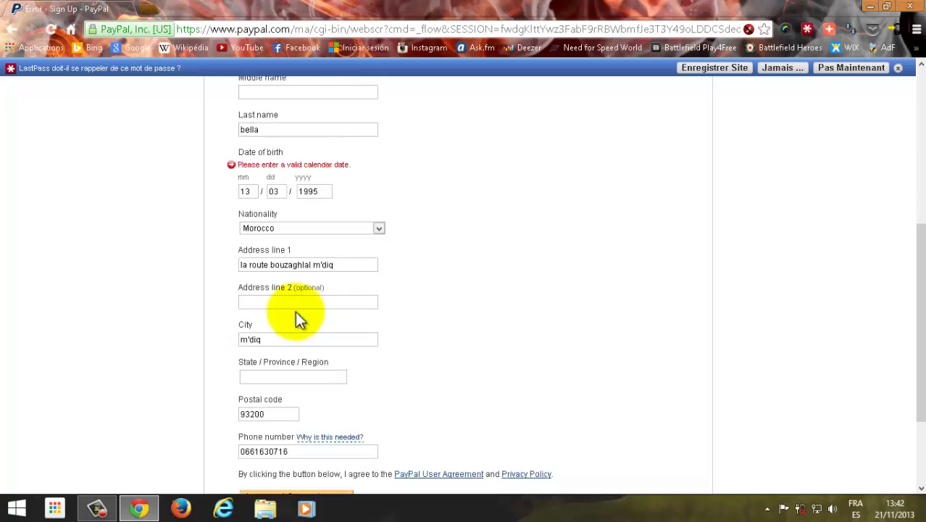
scroll(300, 317, up, 2)
scroll(283, 301, down, 1)
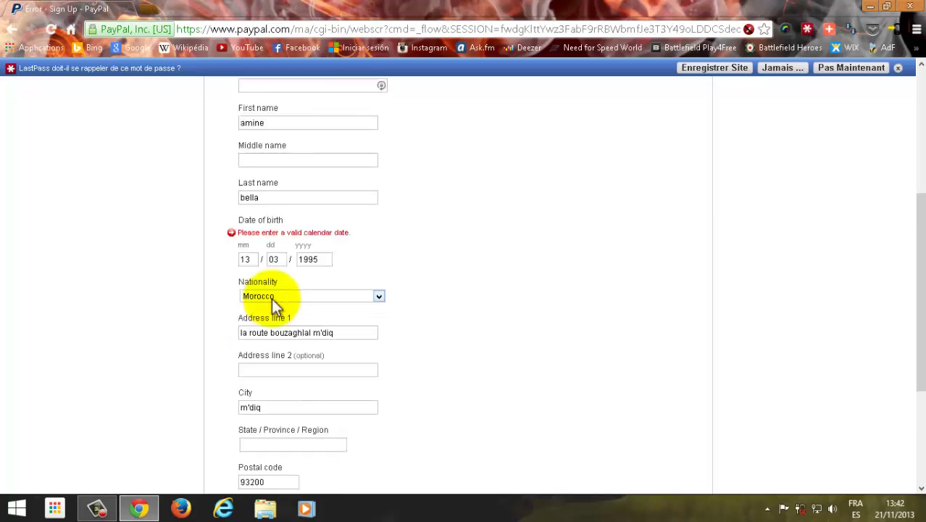
double_click(253, 259)
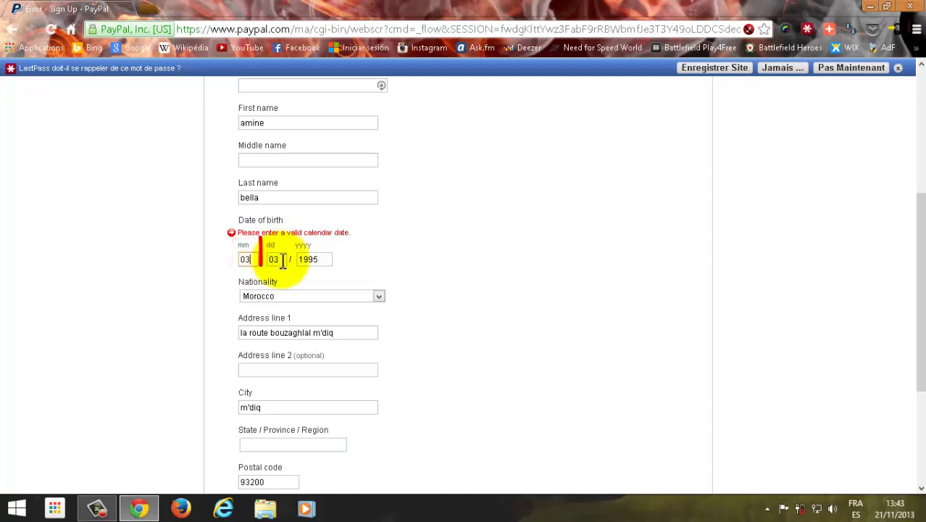
double_click(283, 260)
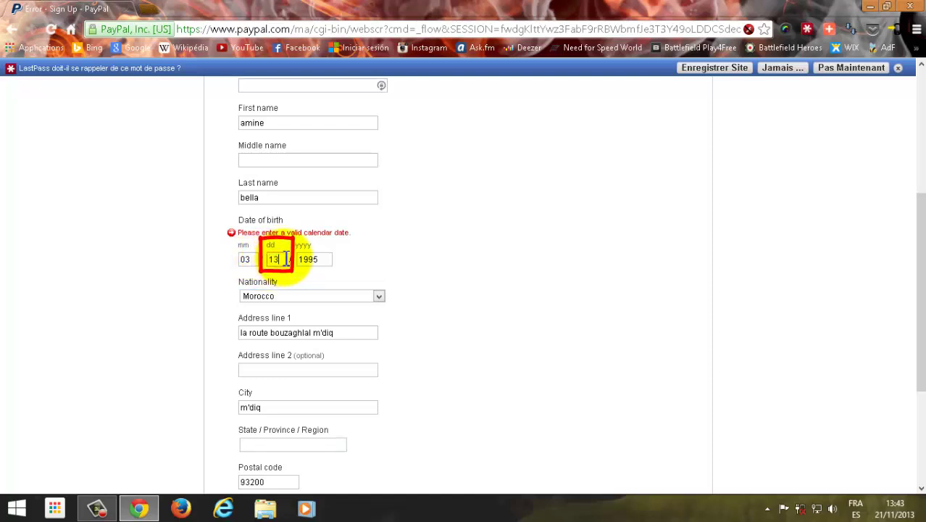
text(13)
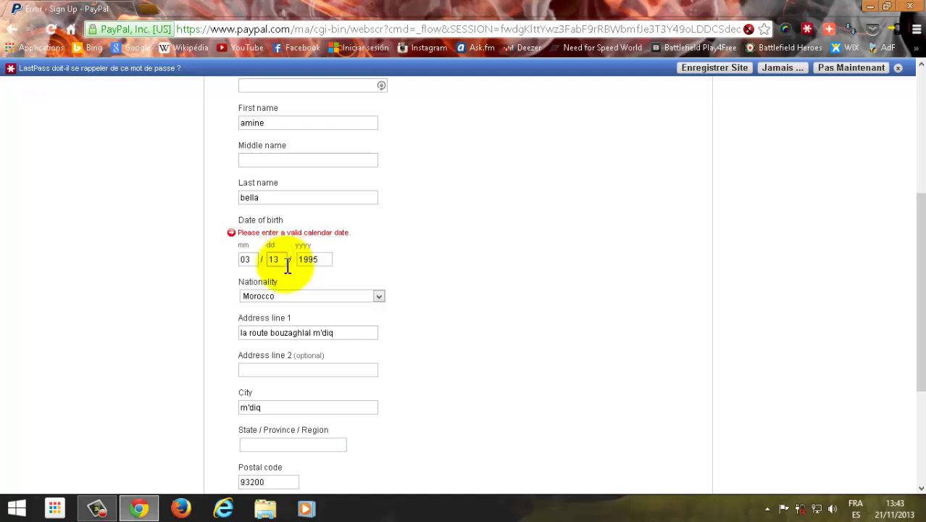
scroll(303, 287, down, 3)
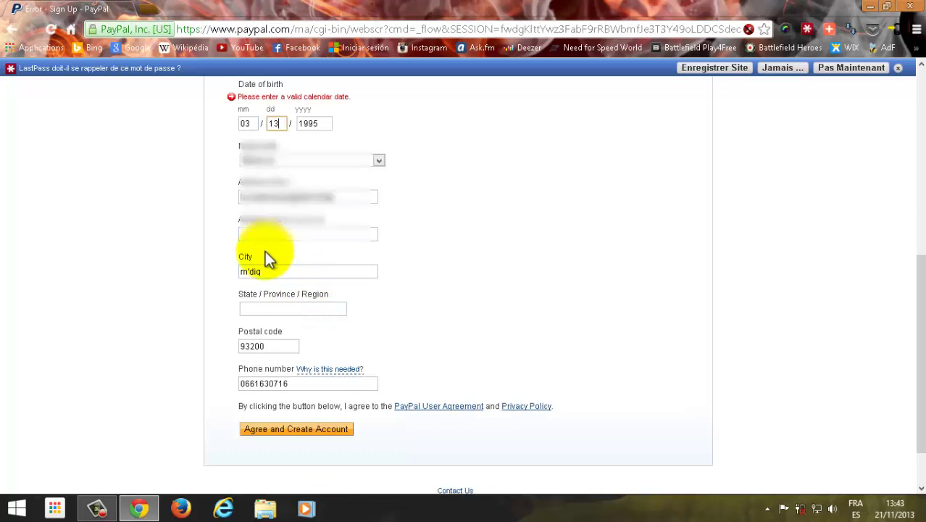
scroll(264, 254, up, 1)
scroll(263, 253, up, 5)
scroll(264, 262, down, 2)
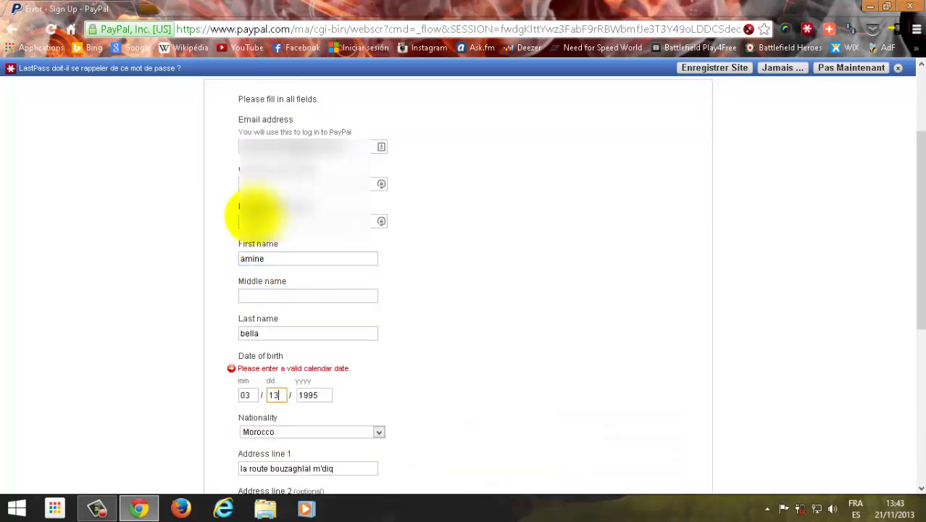
Step: Re-enter the strong password in both password fields and resubmit the sign-up form
click(259, 220)
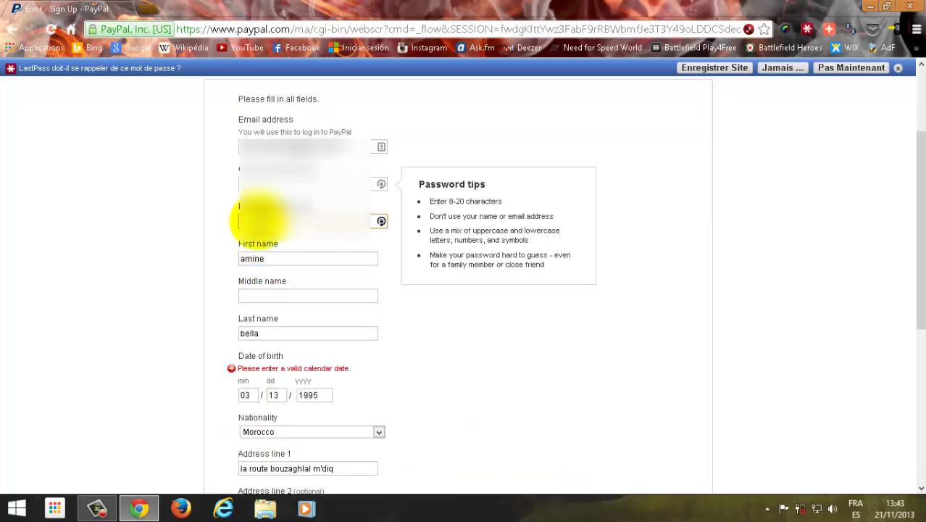
click(300, 181)
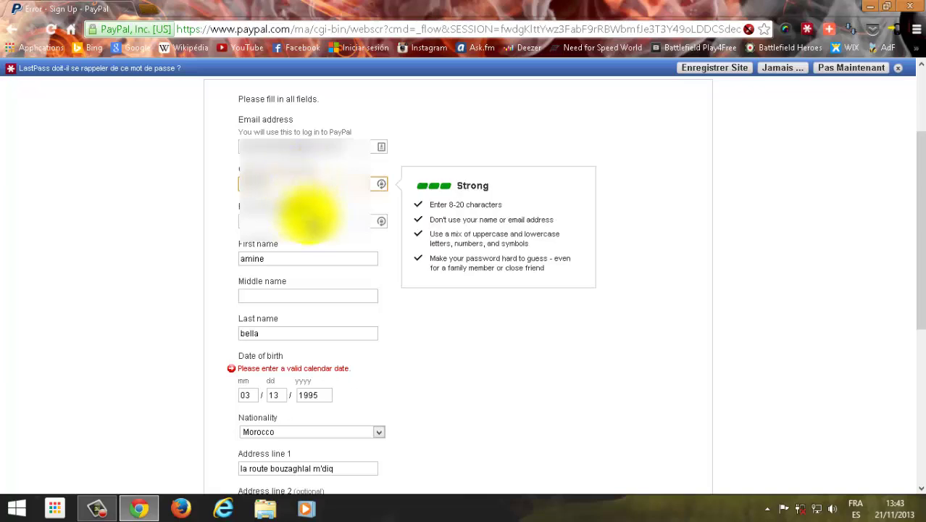
click(308, 216)
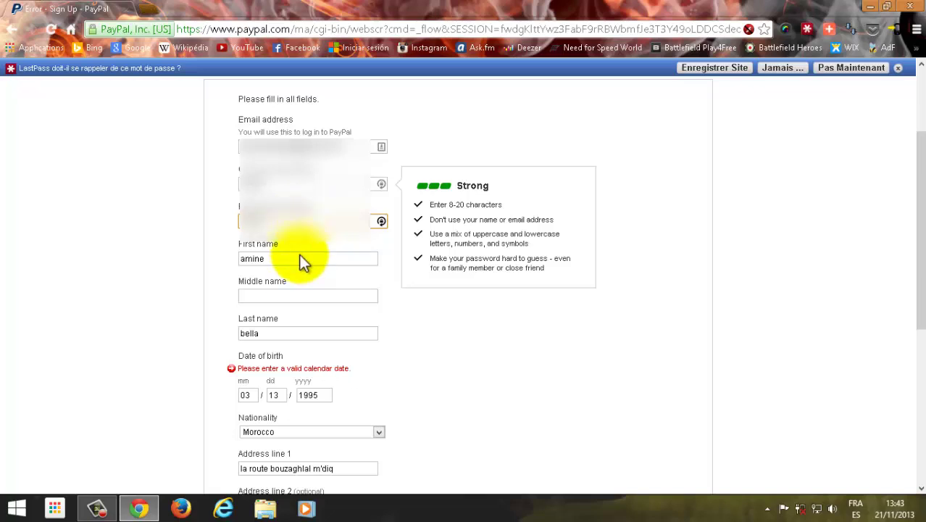
scroll(282, 292, down, 1)
scroll(287, 290, down, 2)
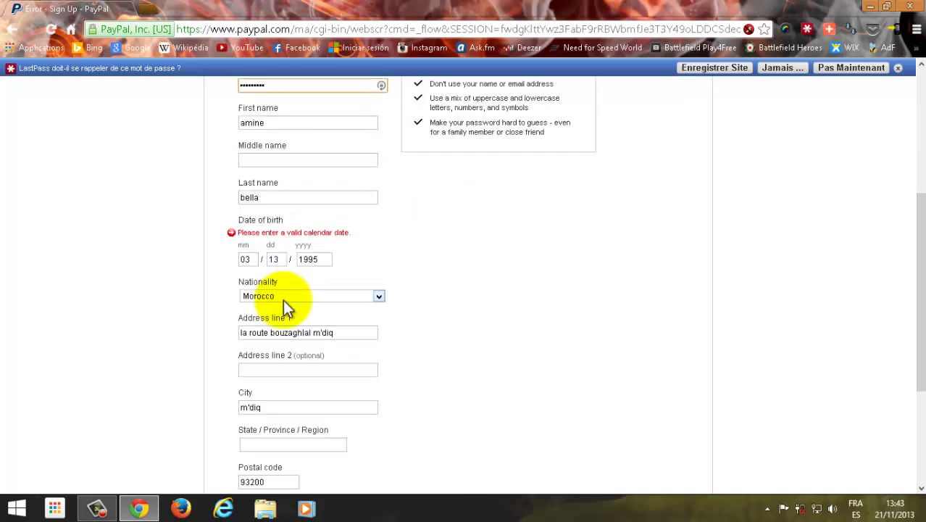
scroll(289, 271, down, 2)
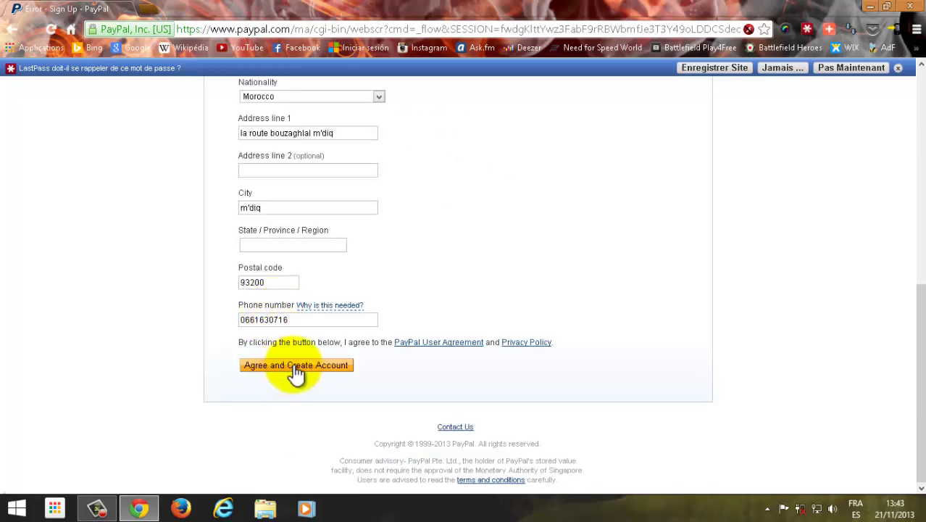
click(294, 368)
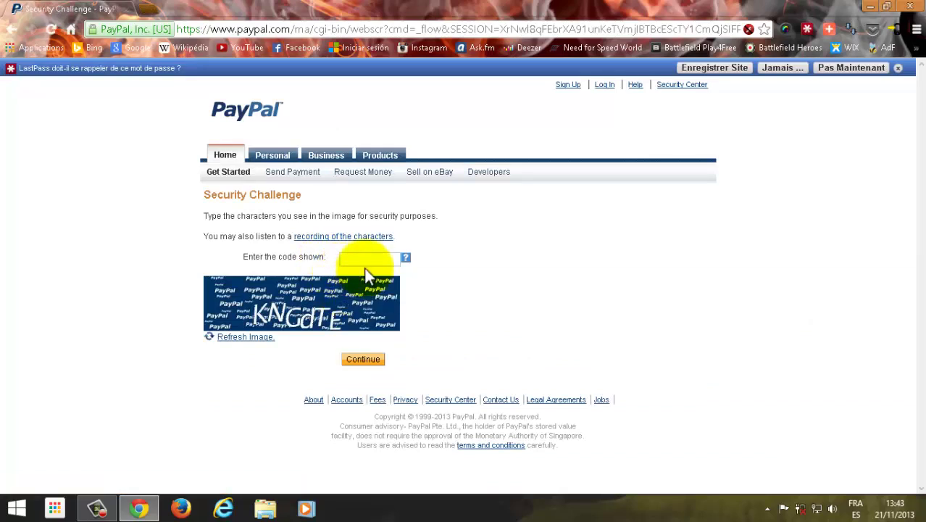
Step: Type the characters from the security image and submit them with Continue
click(362, 260)
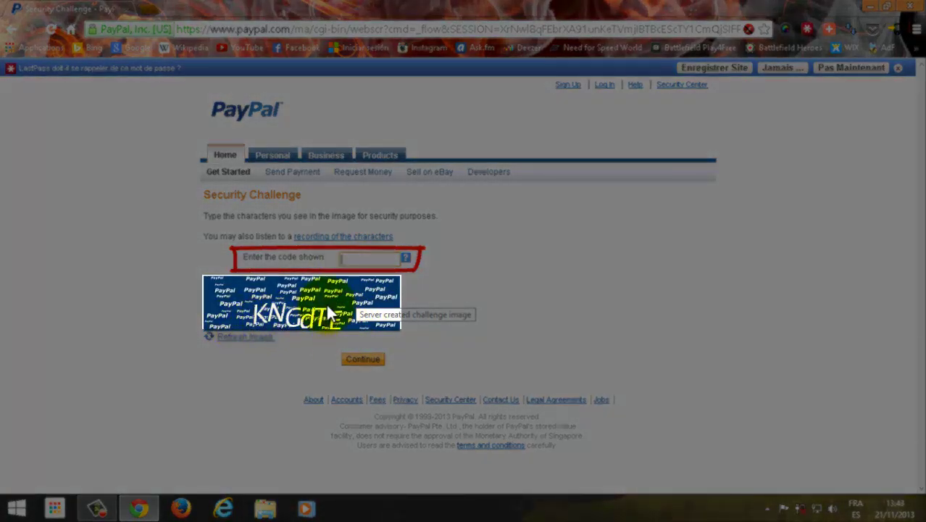
click(342, 259)
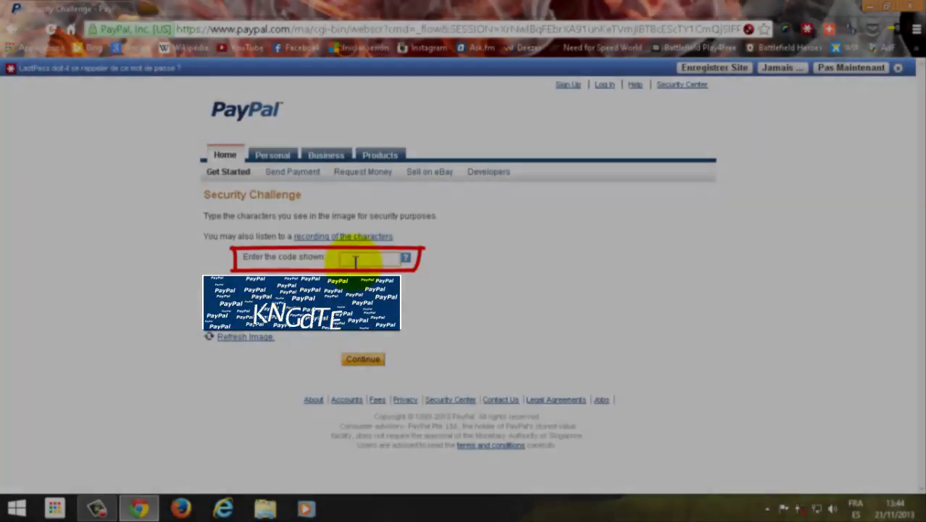
click(355, 259)
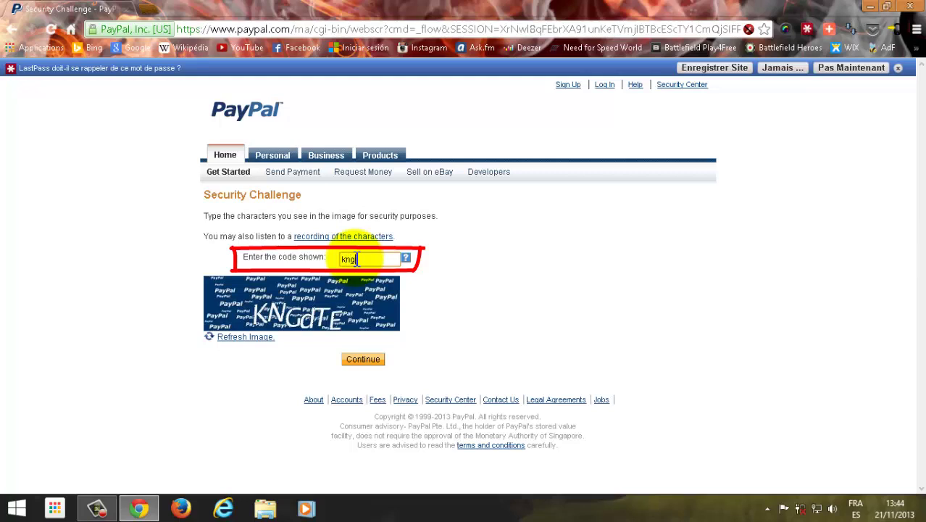
text(kngbte)
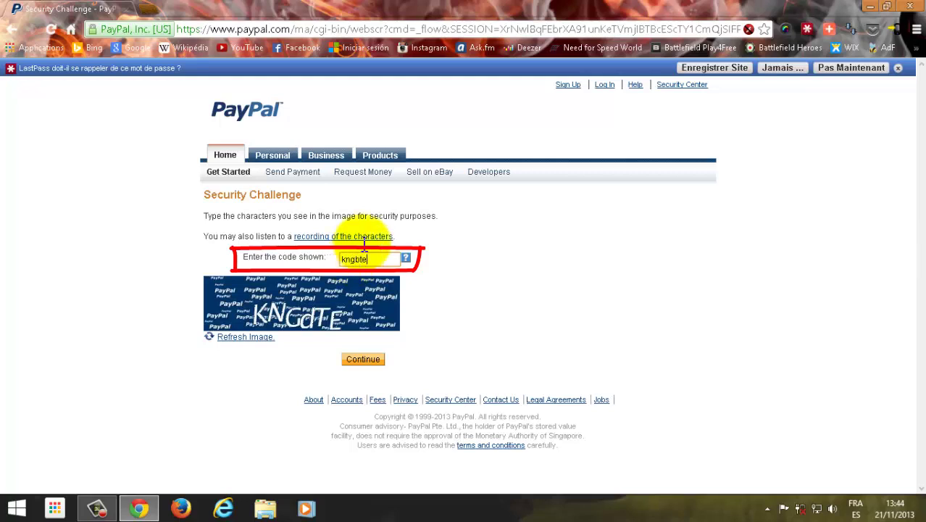
click(363, 360)
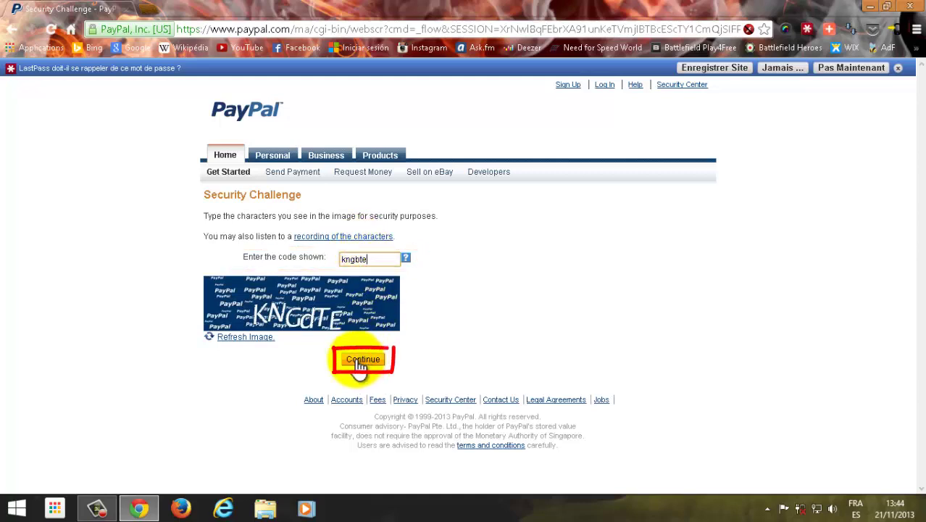
click(364, 360)
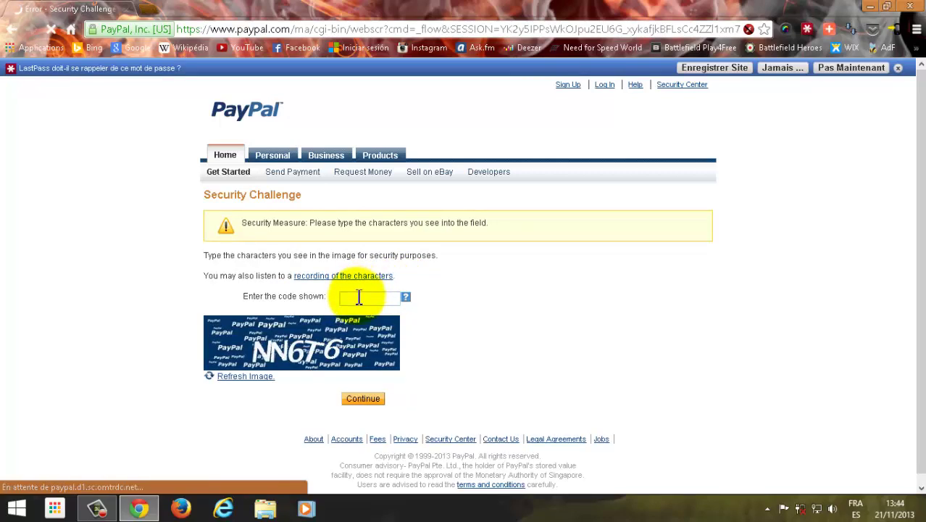
Step: Enter the new security code and submit it to reach the credit card payment page
click(357, 298)
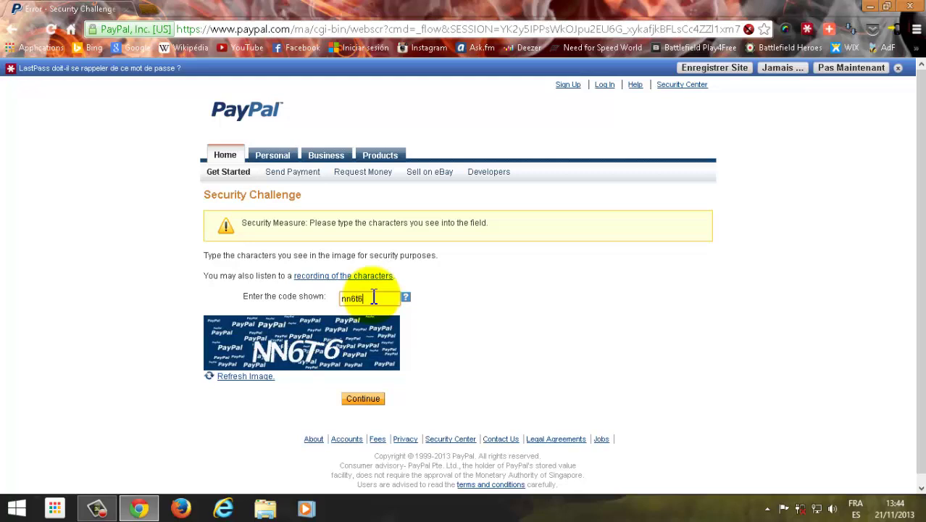
click(362, 400)
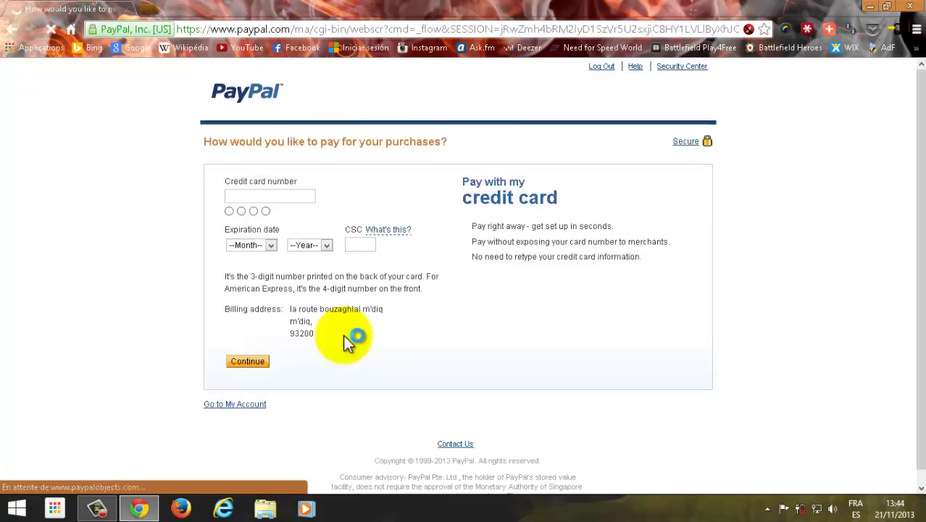
click(298, 257)
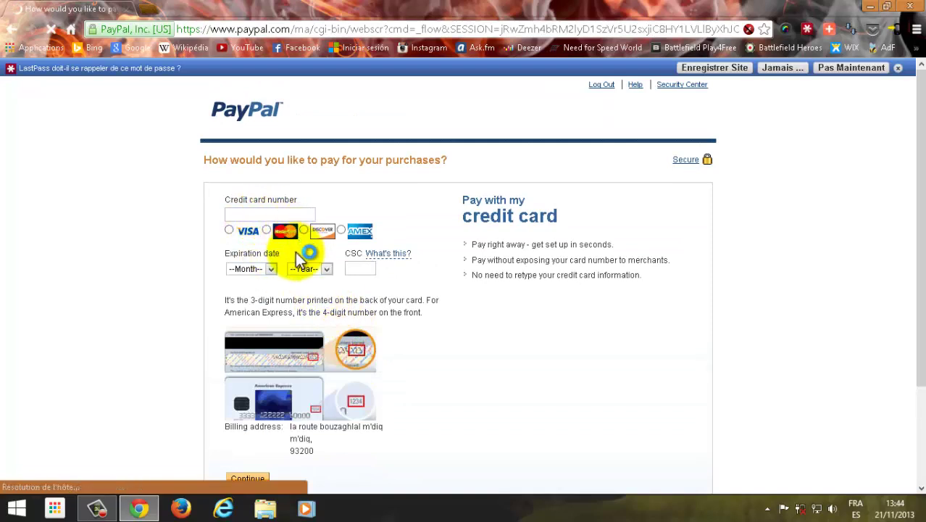